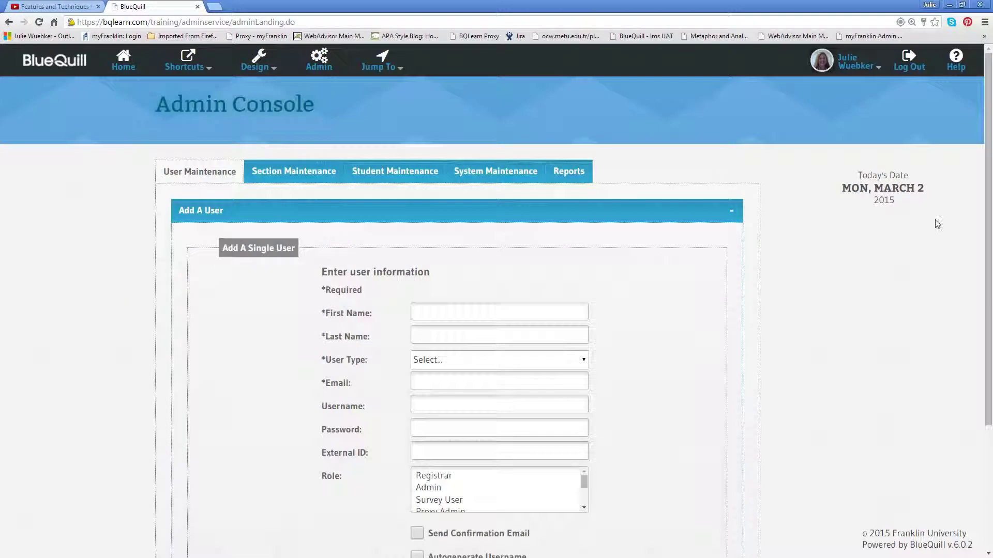
- Enter the new instructor's first and last name on the Add A Single User form, then expand the User Type list
drag(989, 218, 989, 238)
scroll(989, 241, down, 1)
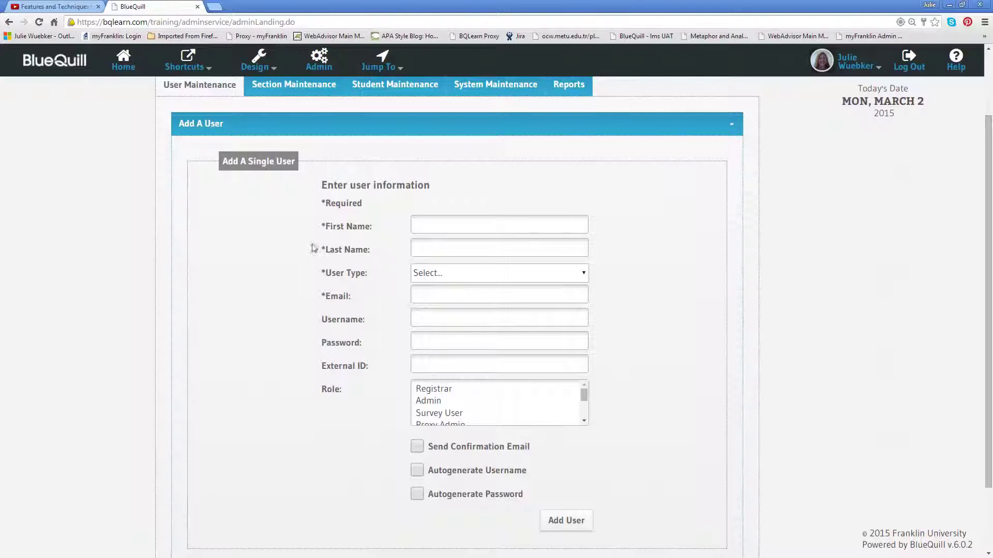
scroll(385, 260, down, 1)
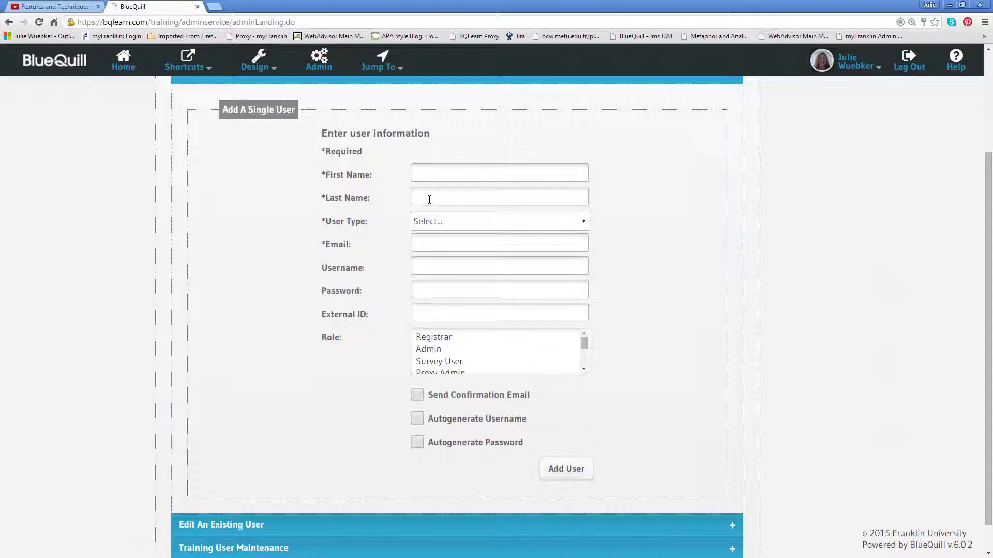
click(437, 241)
click(453, 172)
click(584, 222)
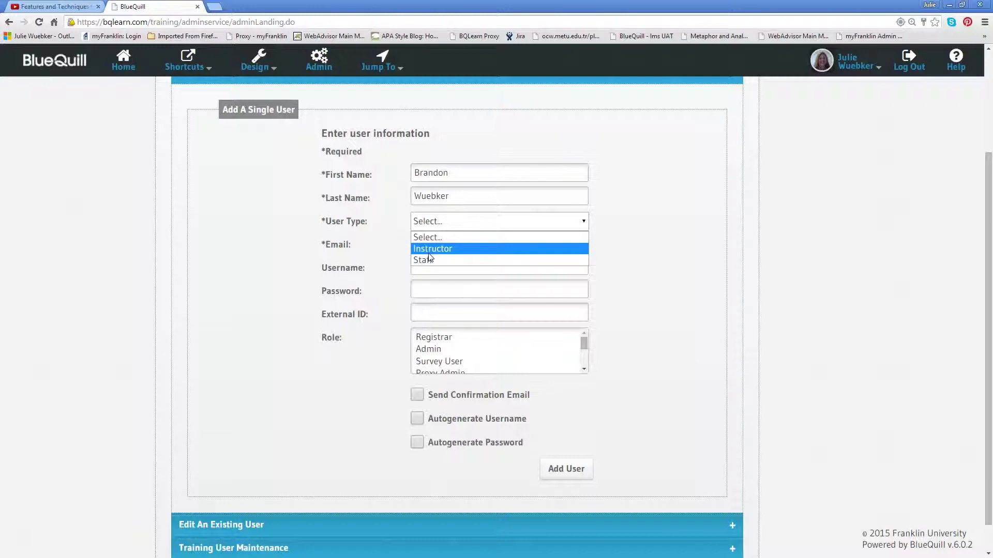
- Set User Type to Instructor and cancel the picture file picker, leaving Instructor Picture empty
click(428, 250)
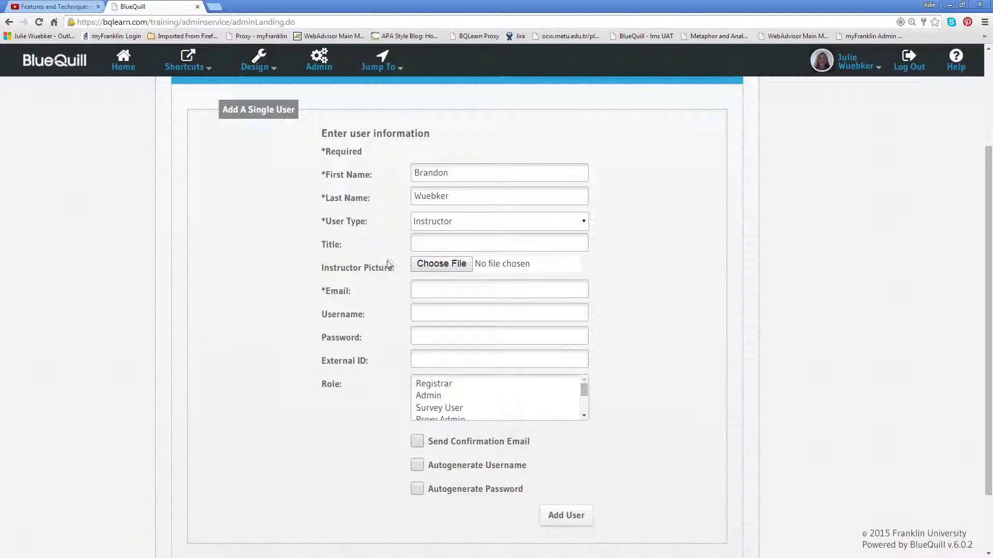
click(449, 265)
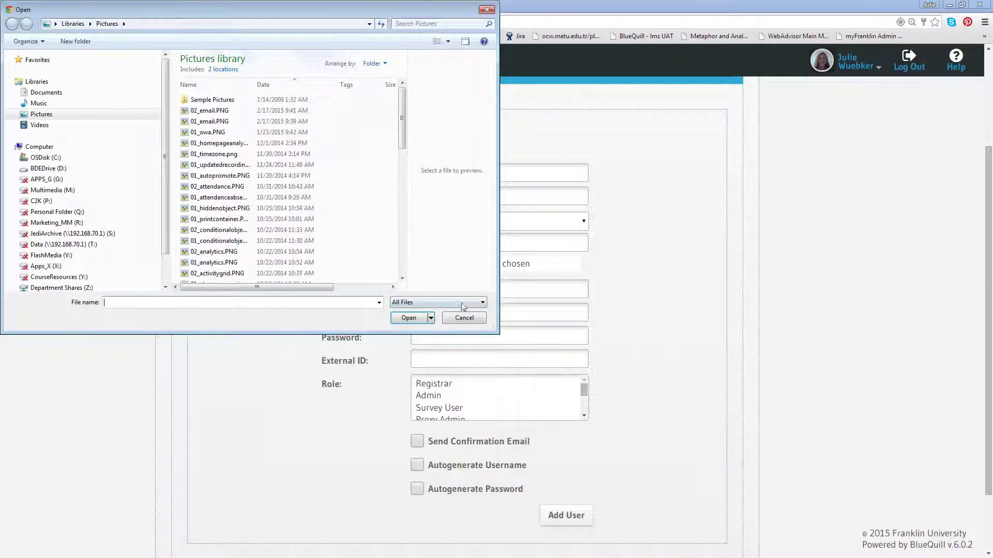
click(464, 318)
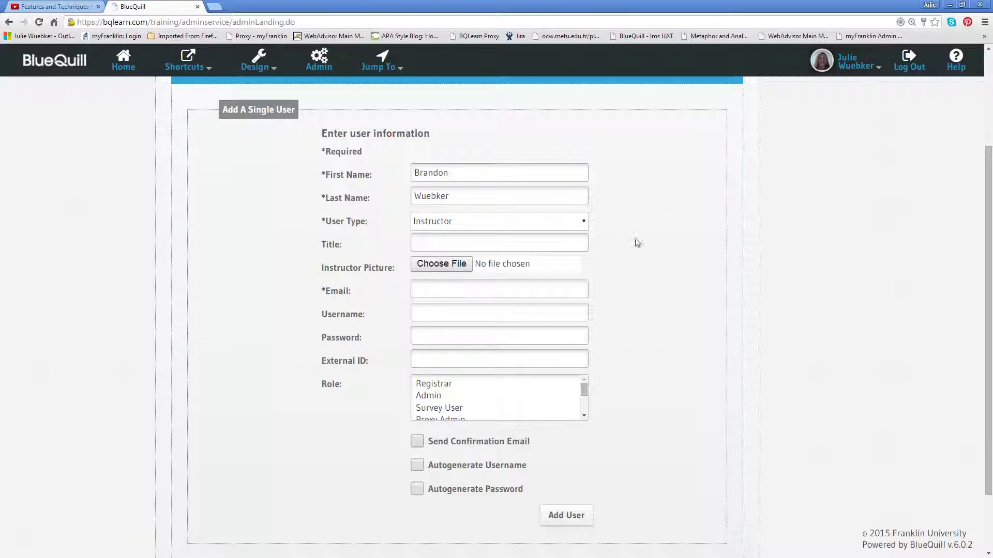
- Fill in the user's Gmail address in Email and their chosen username in Username
click(500, 290)
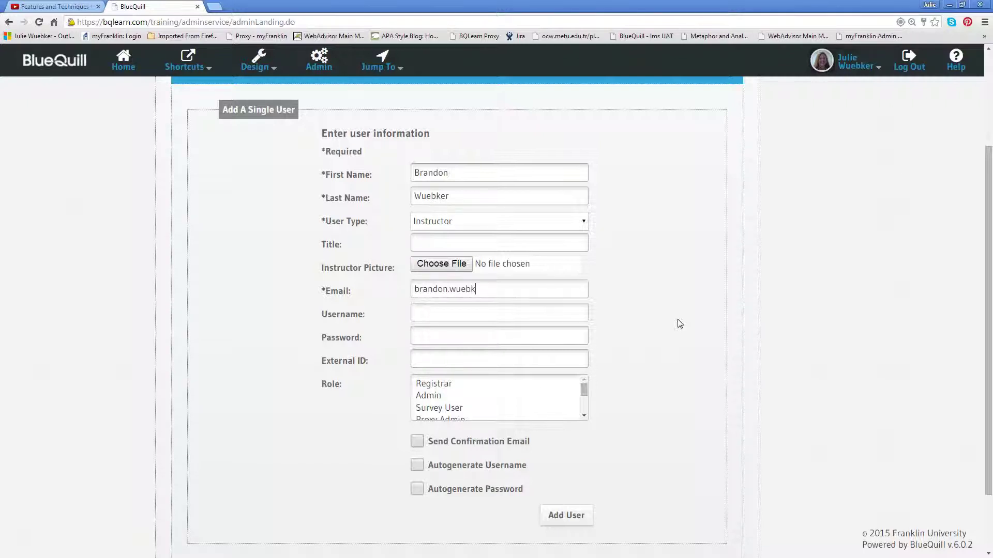
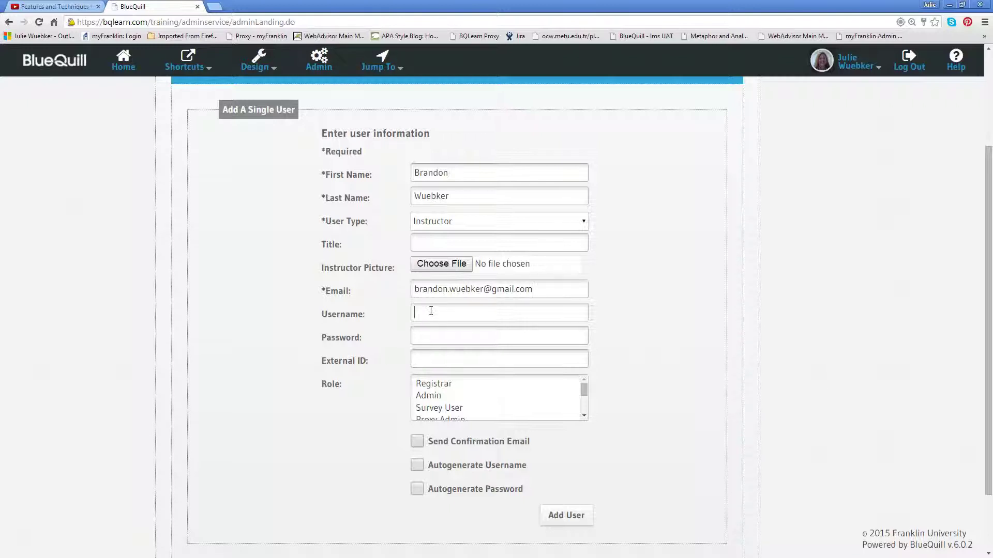
click(431, 311)
- Tick Autogenerate Password so no password is typed manually
click(417, 489)
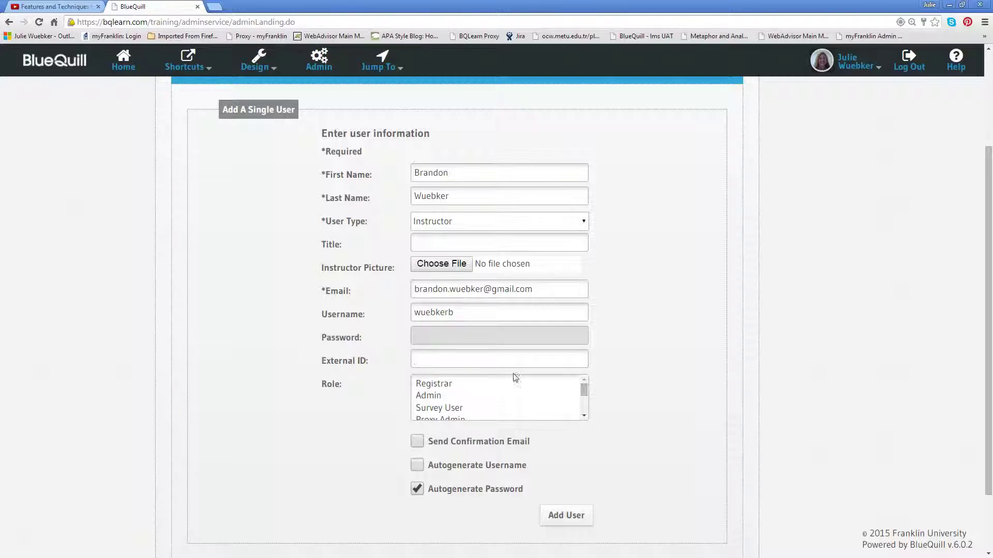
scroll(846, 336, down, 1)
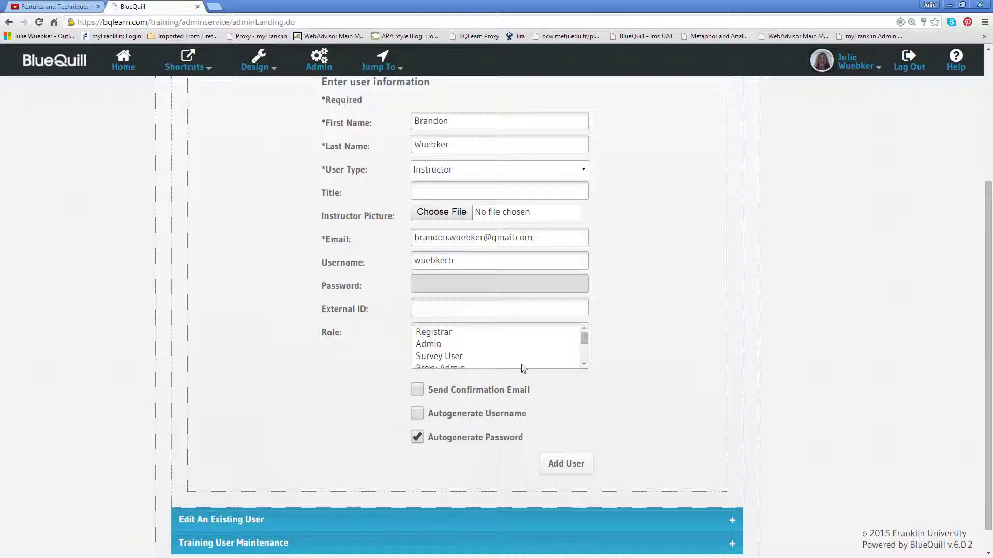
- Select Course Designer in the Role list and submit the form with Add User
click(583, 365)
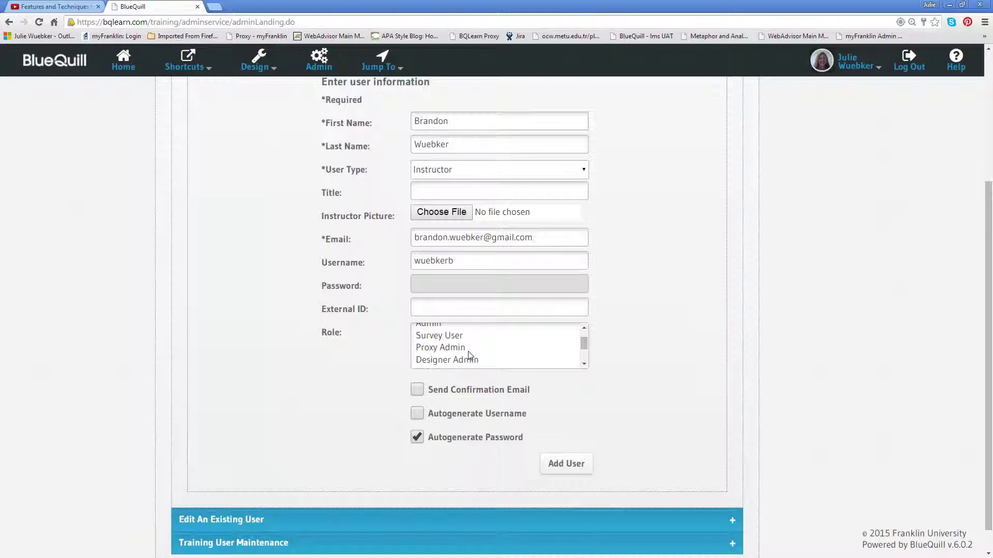
click(584, 364)
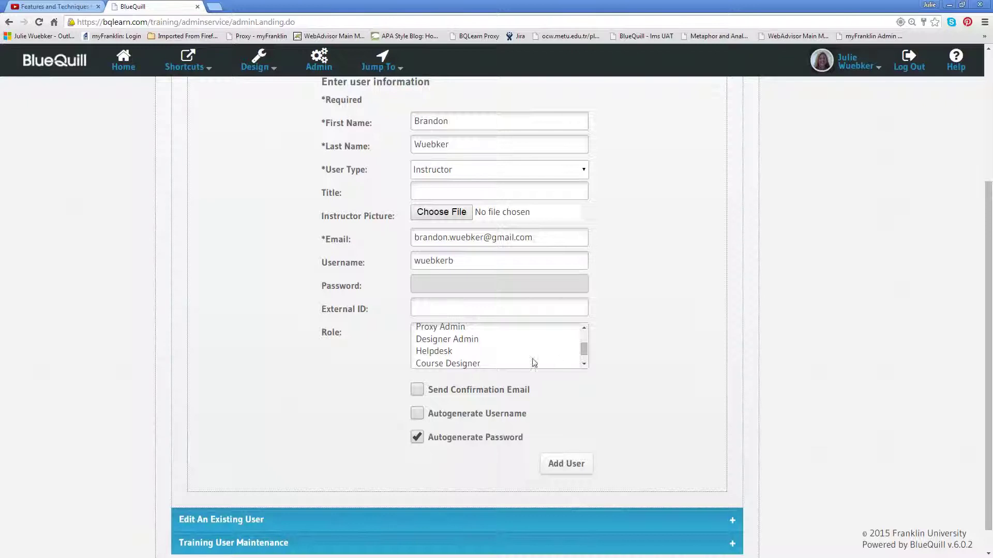
click(584, 364)
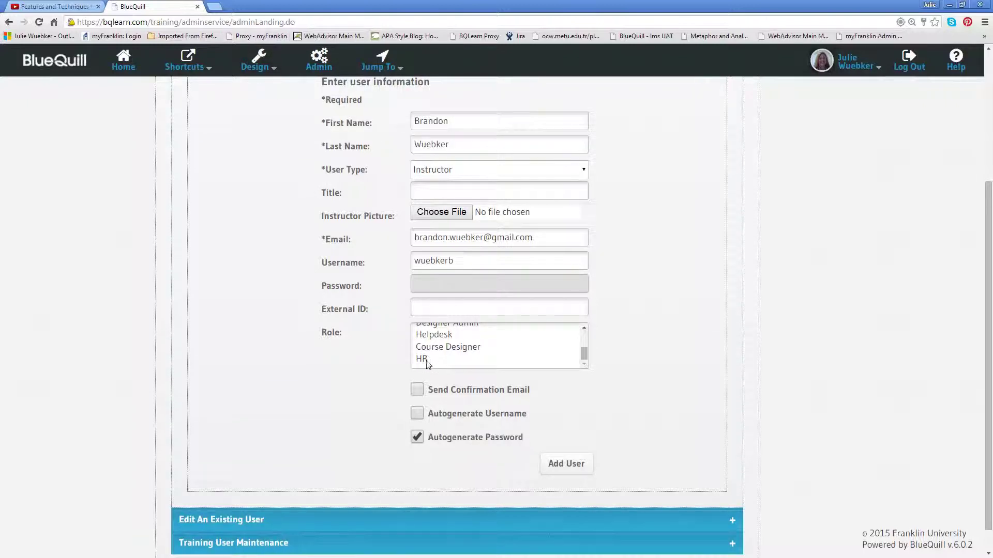
mouse_move(584, 358)
mouse_down()
mouse_move(586, 337)
mouse_move(587, 358)
mouse_up()
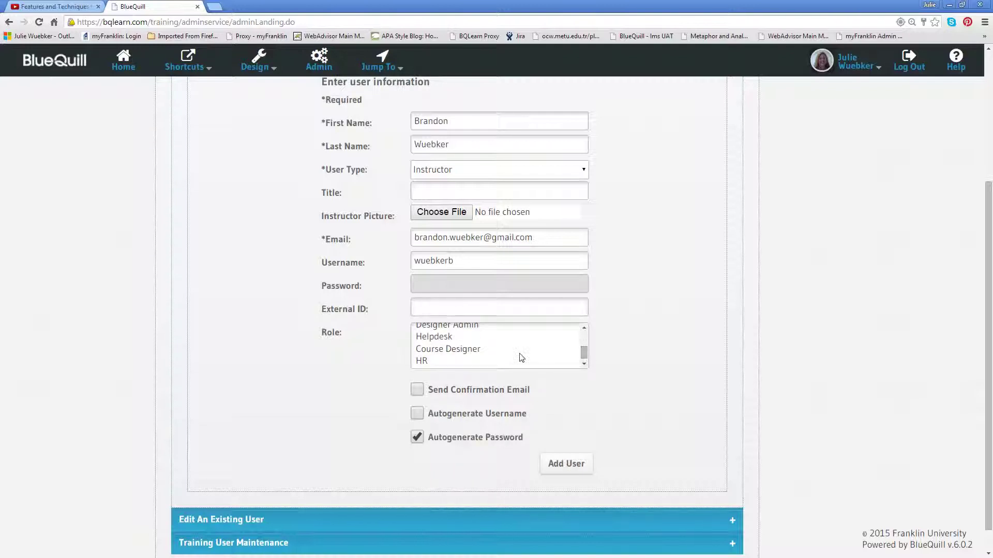
click(463, 350)
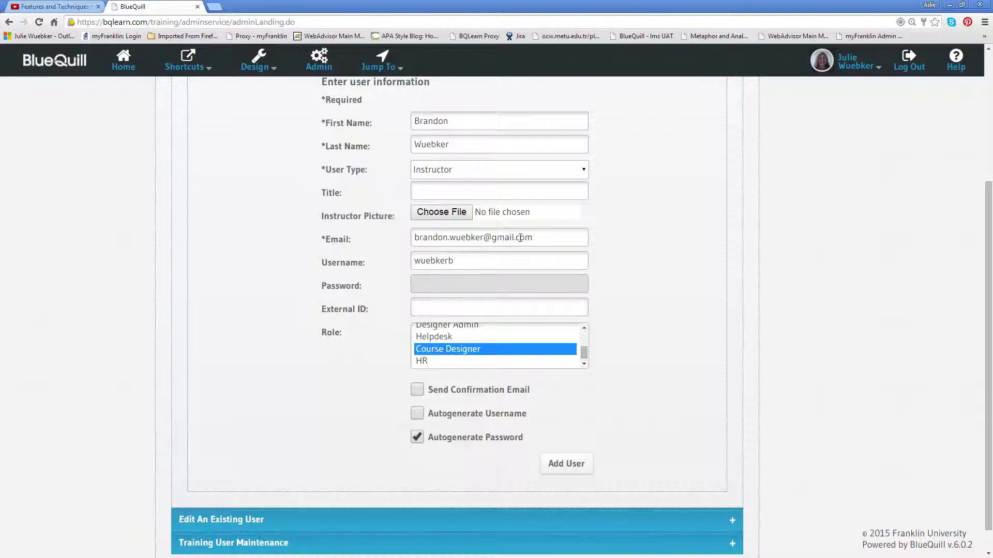
click(571, 470)
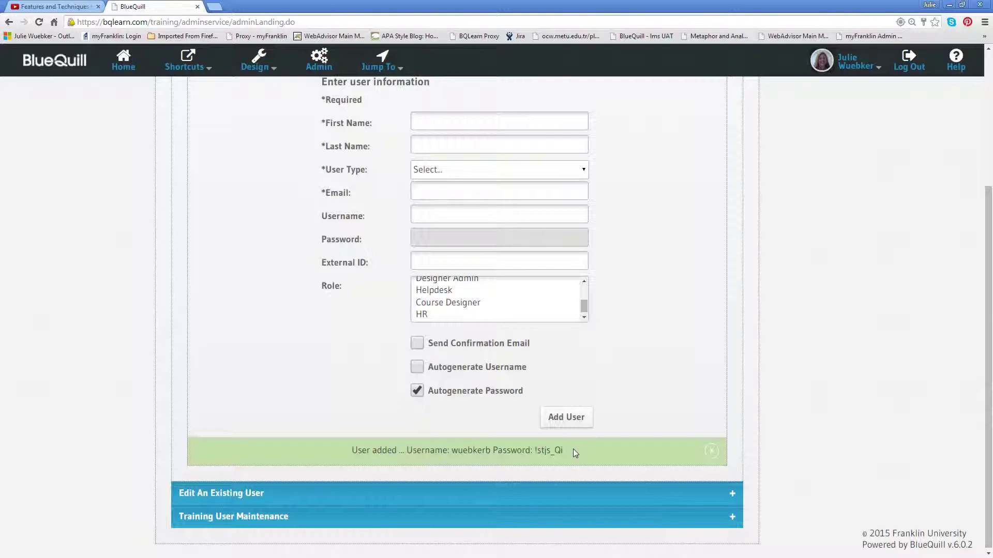
- Copy the generated username and password from the confirmation banner into a Notepad note, then move Notepad aside
drag(566, 452, 452, 452)
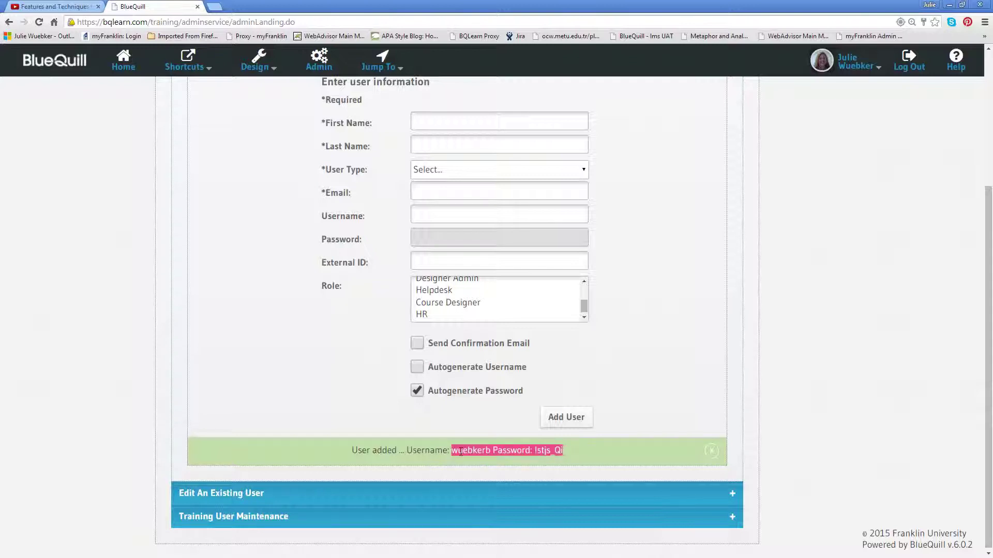
right_click(460, 452)
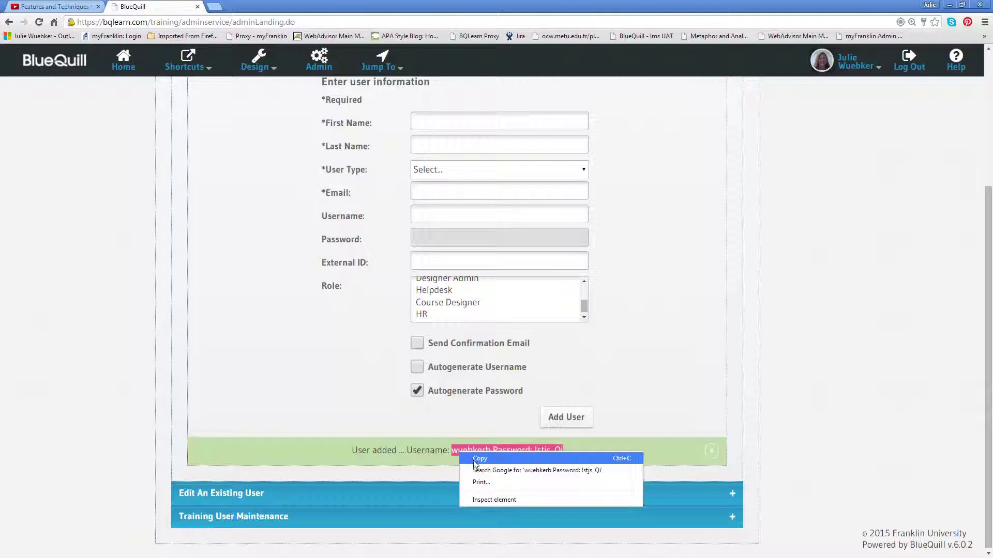
click(474, 460)
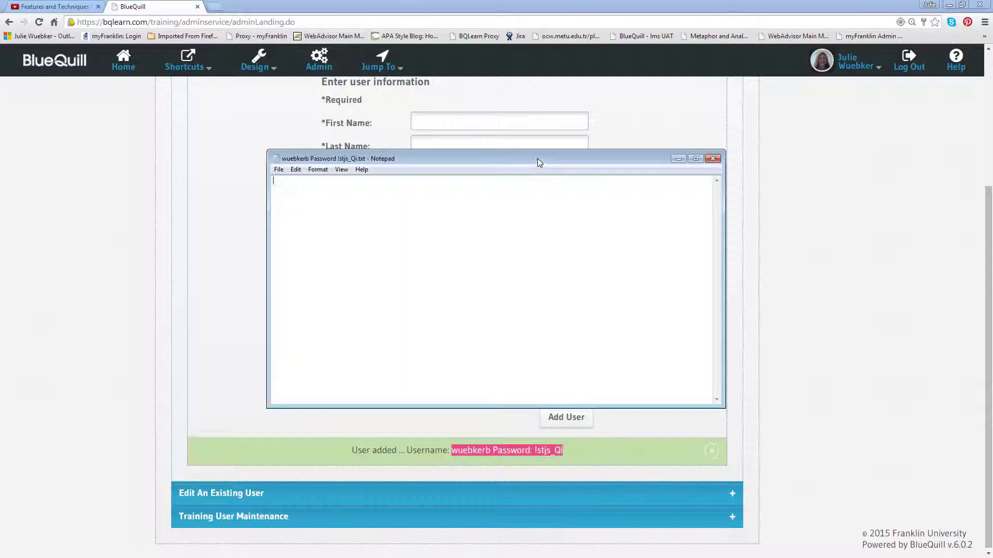
key(ctrl+v)
drag(573, 159, 992, 179)
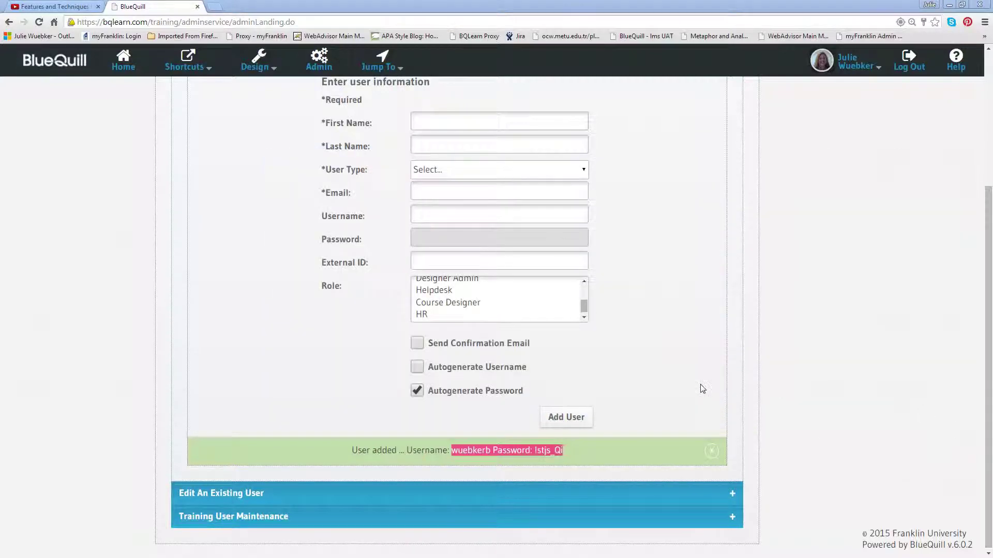
- Return to the admin page and collapse the Add A User section
click(647, 381)
scroll(650, 356, up, 3)
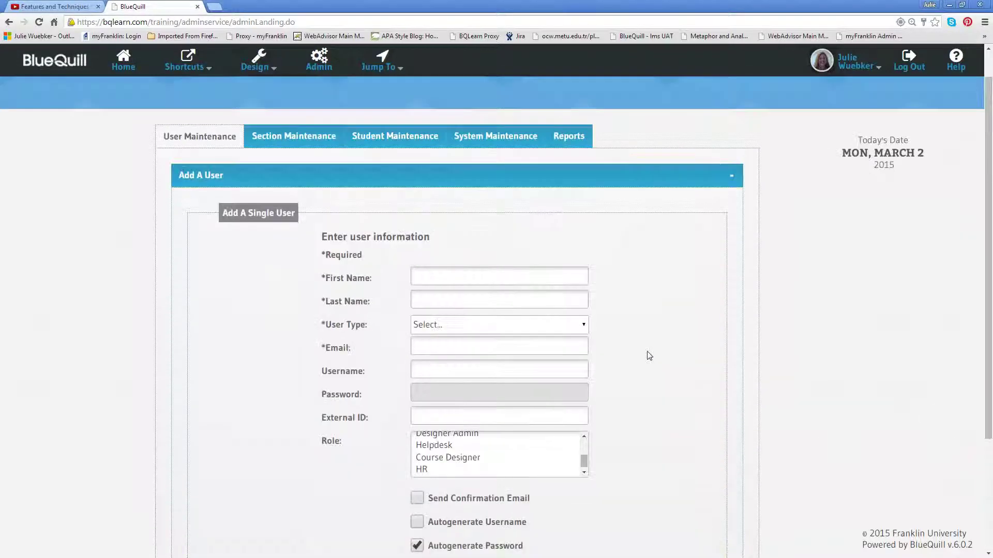
scroll(650, 355, down, 1)
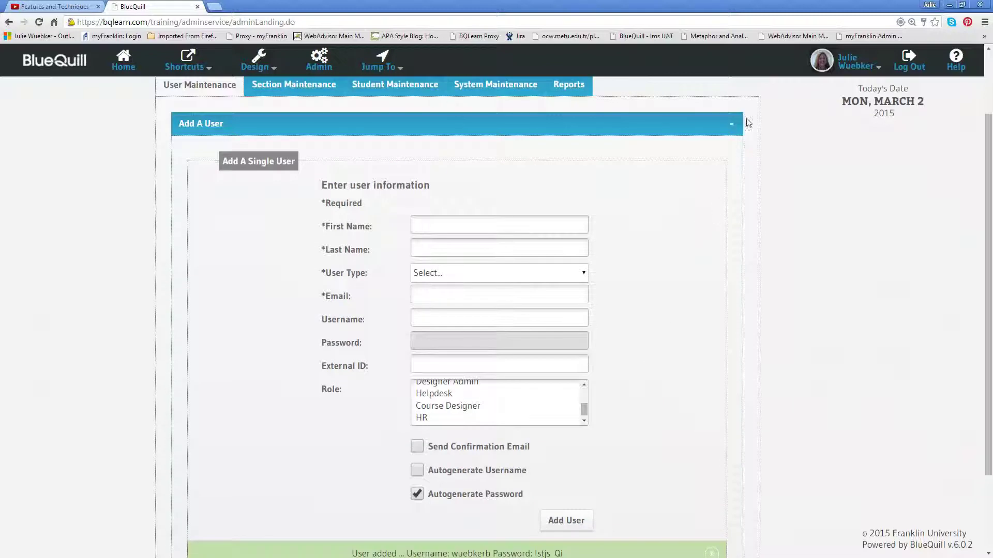
click(732, 125)
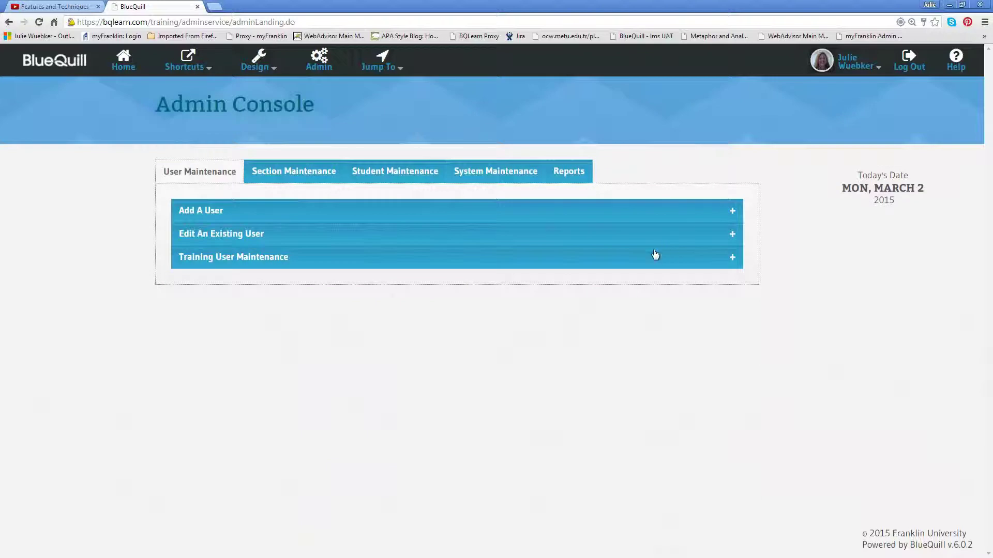
- In Edit An Existing User, search the new instructor by name, review the record, then collapse the section
click(639, 238)
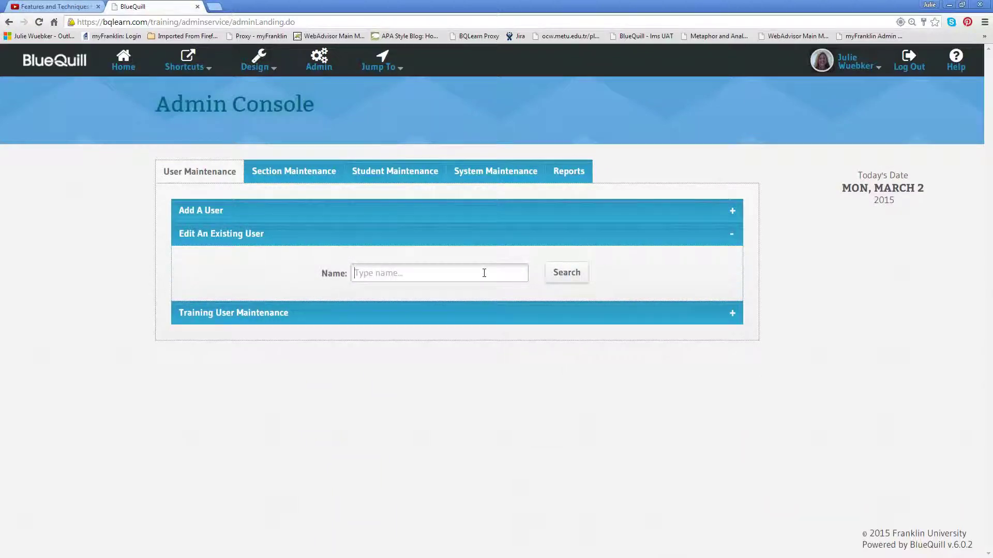
text(bra)
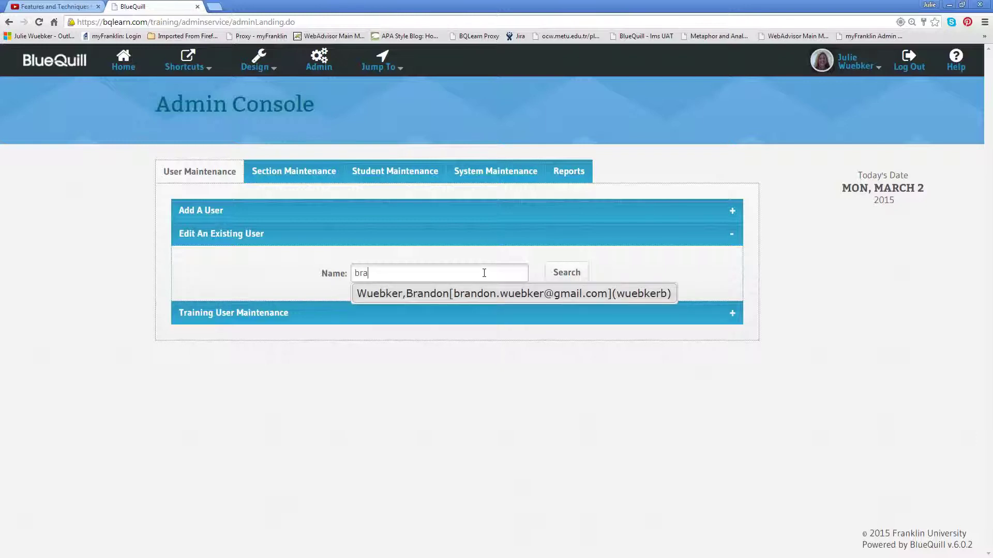
click(488, 295)
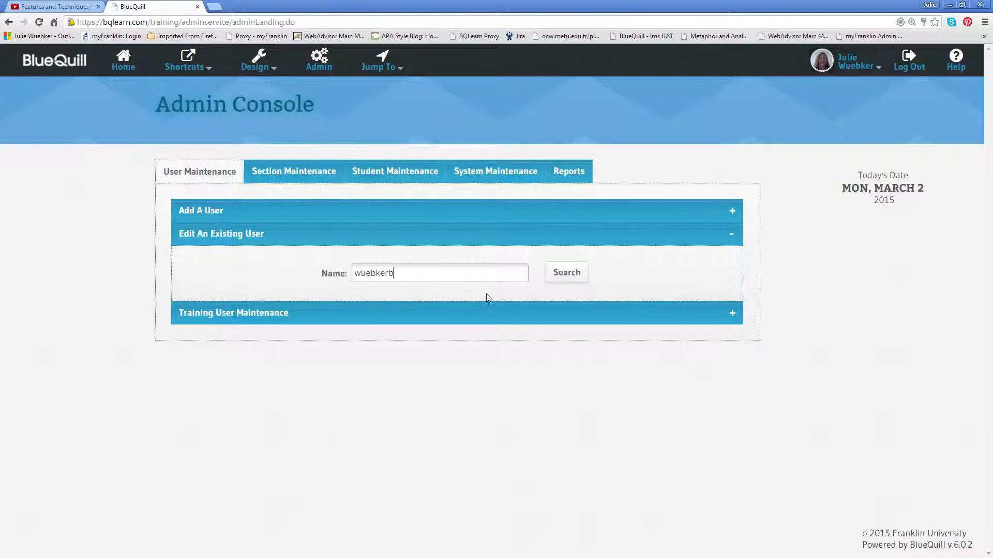
click(578, 279)
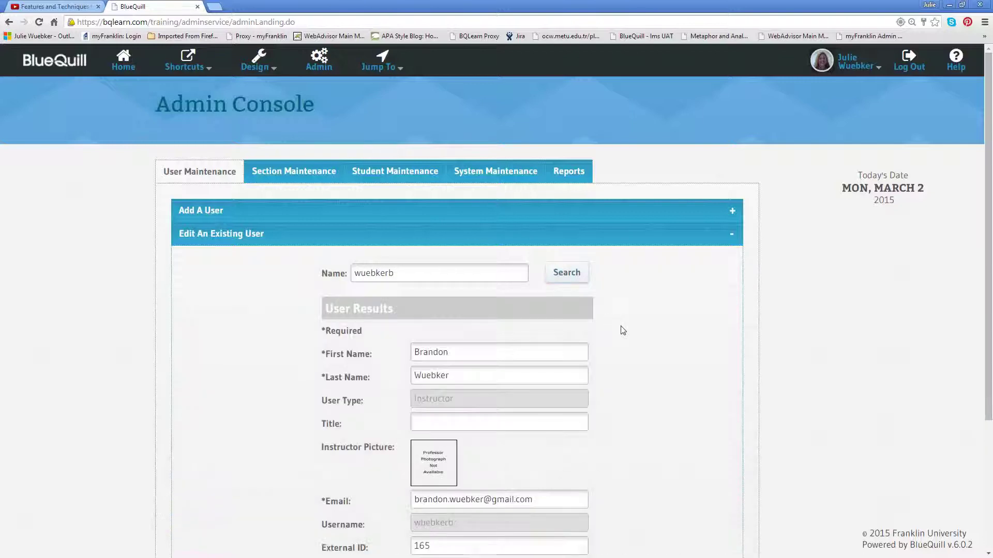
scroll(632, 324, down, 3)
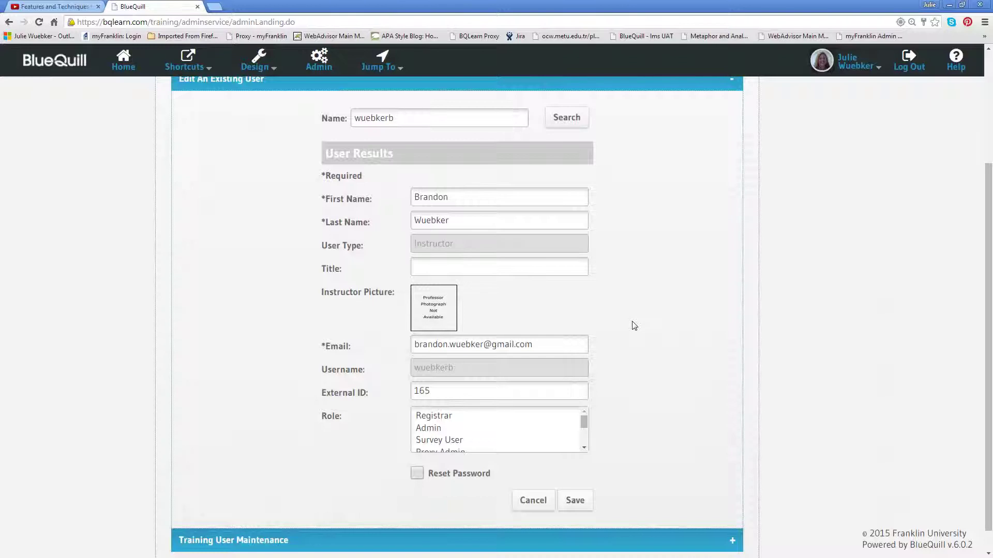
scroll(635, 325, up, 1)
click(733, 141)
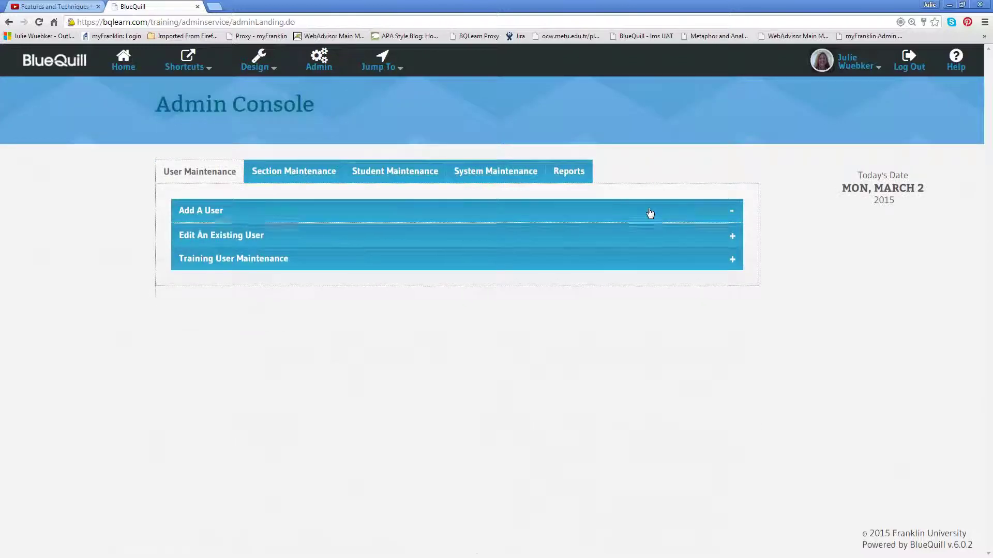
click(650, 214)
scroll(650, 296, down, 1)
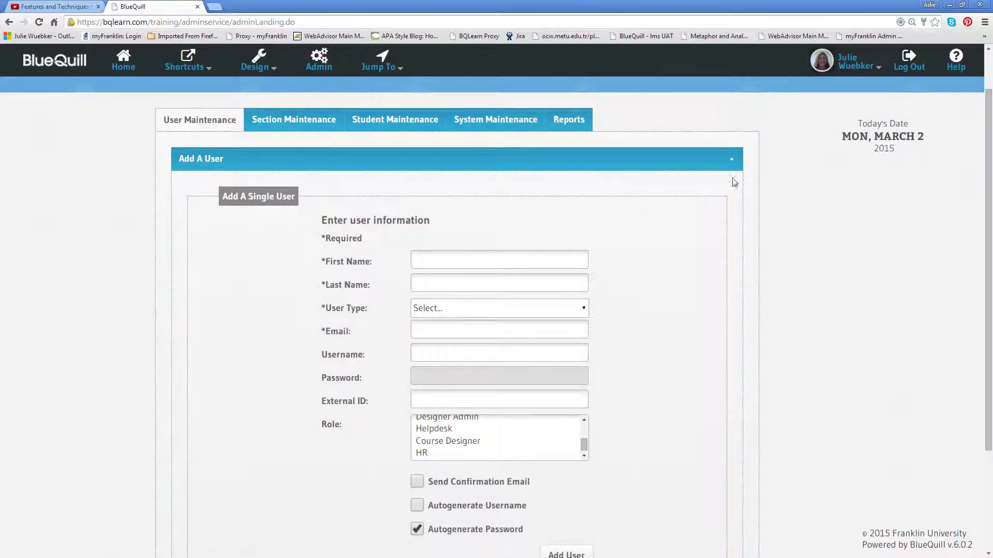
click(733, 161)
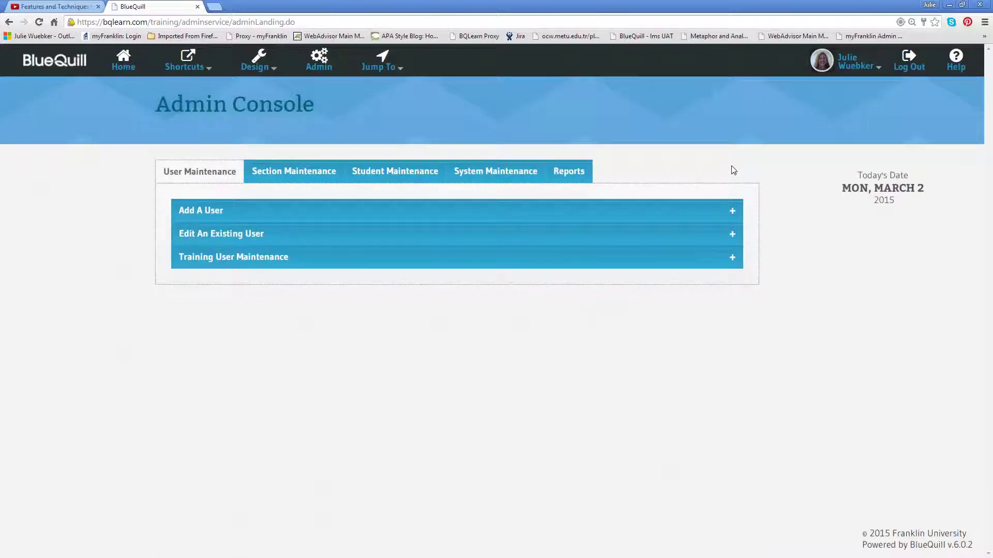